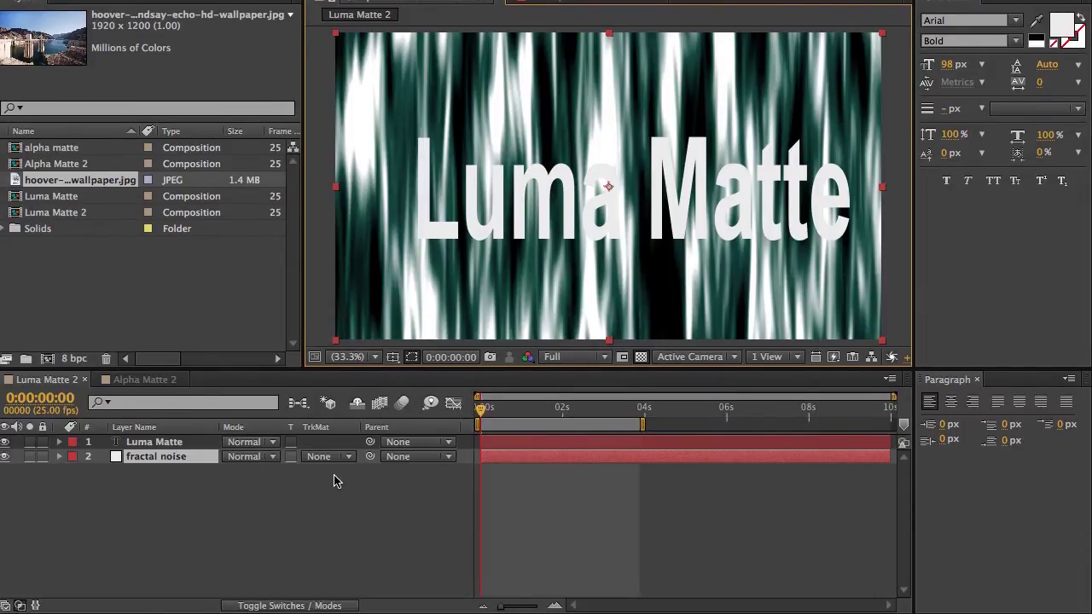
Look through the track matte options offered for the fractal noise layer
left_click(347, 526)
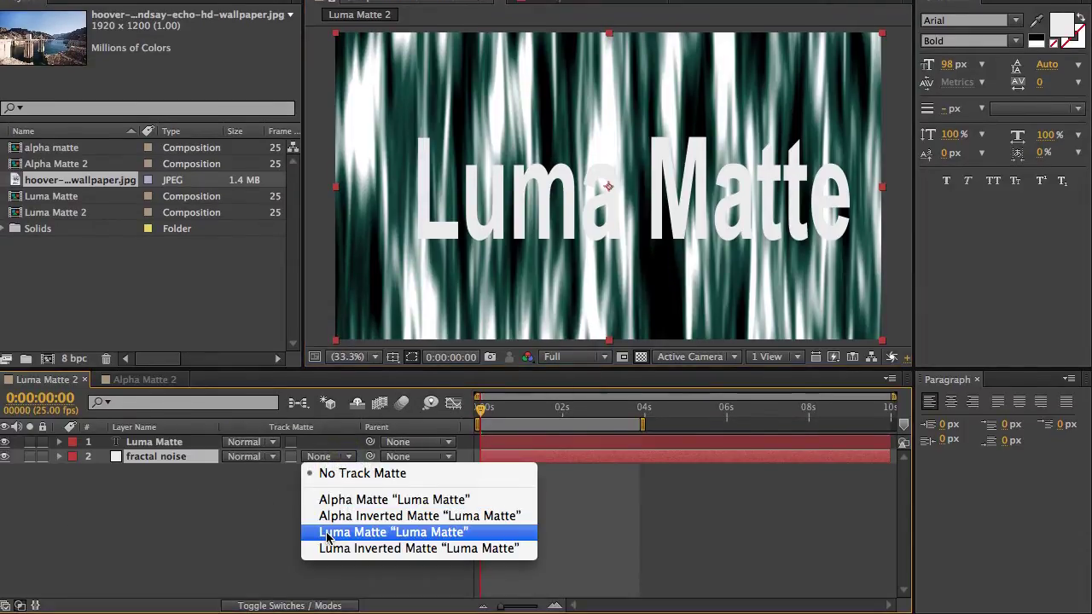
left_click(226, 546)
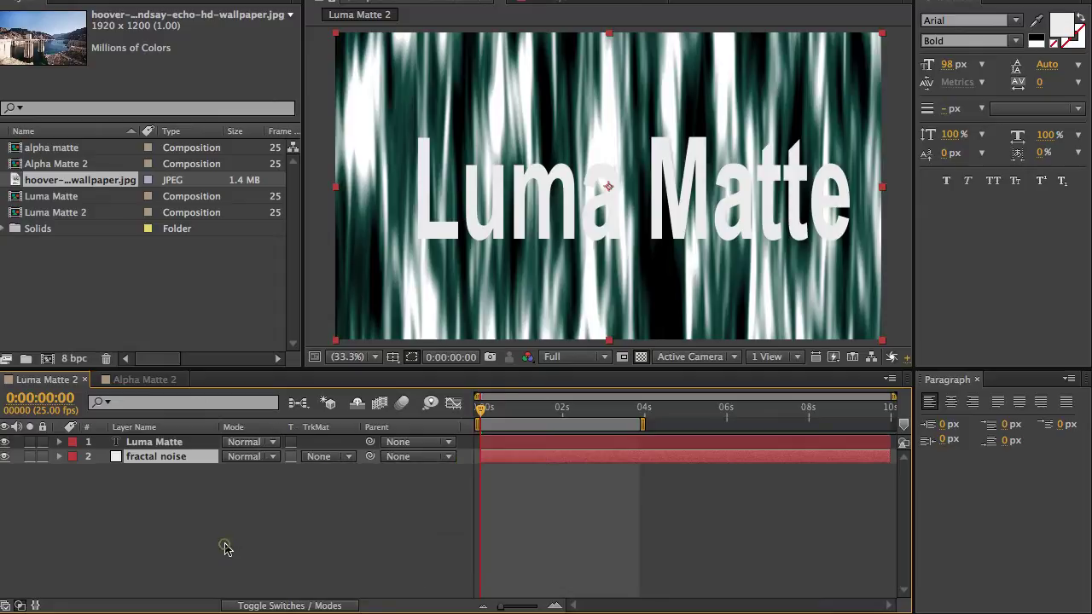
left_click(324, 464)
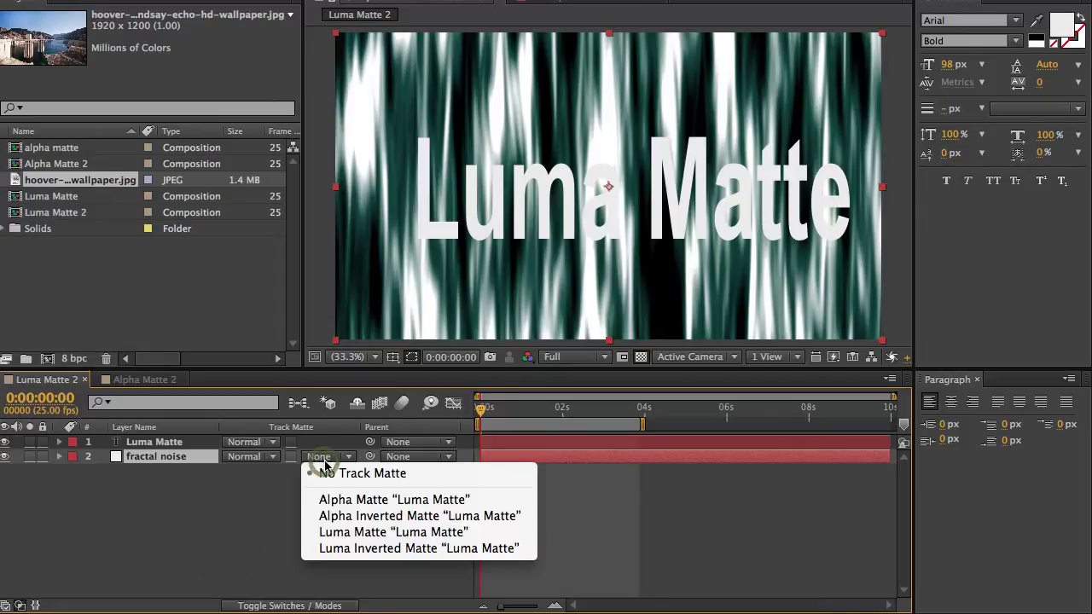
left_click(254, 513)
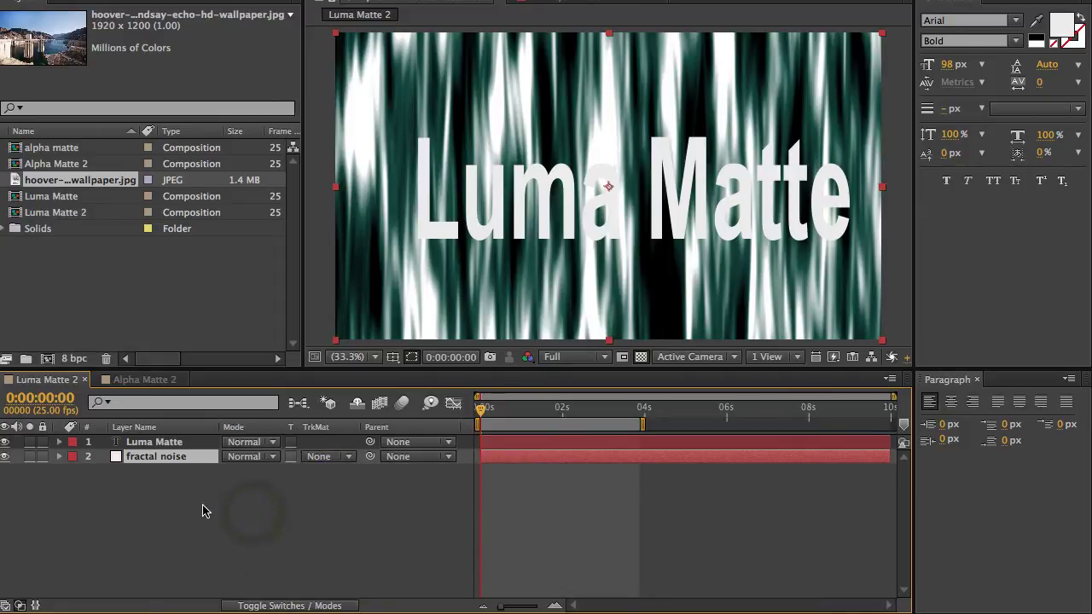
left_click(252, 604)
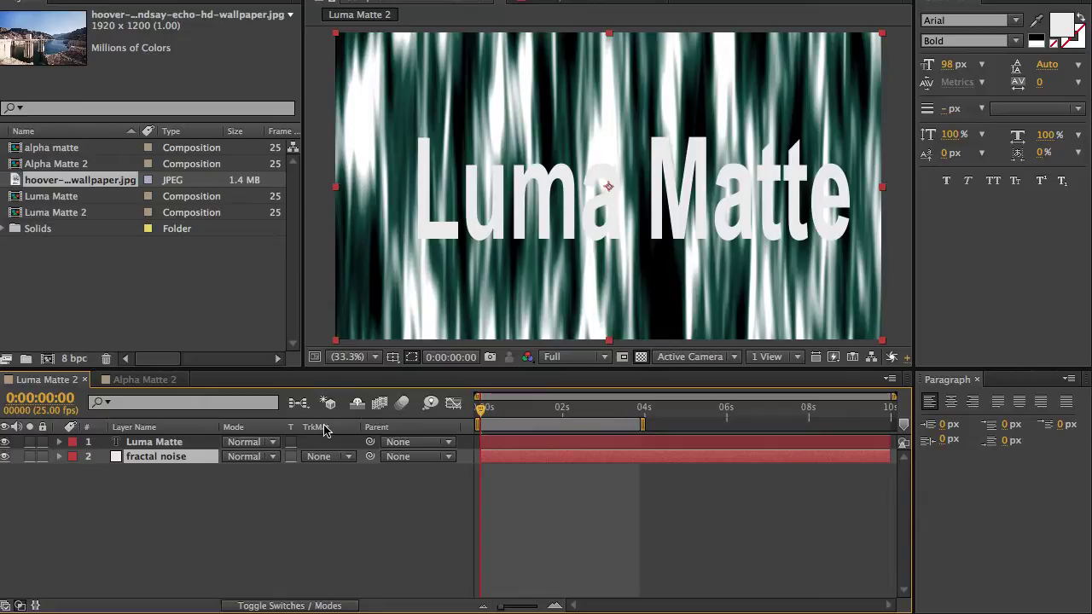
left_click(346, 458)
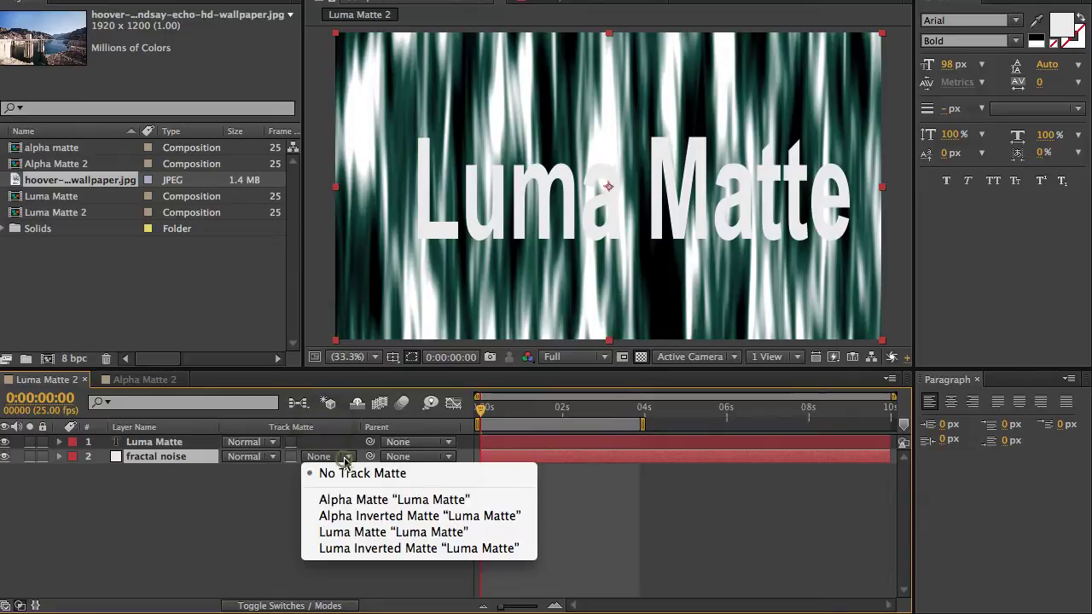
left_click(211, 547)
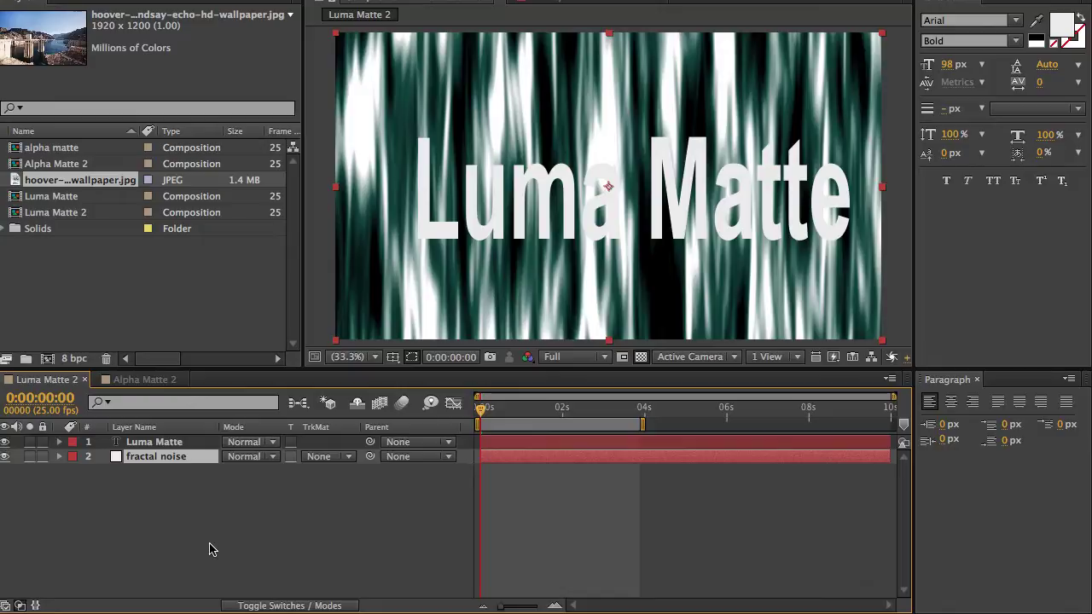
Select the Luma Matte text layer and move the text slightly up and to the left in the composition
left_click(138, 458)
left_click(146, 443)
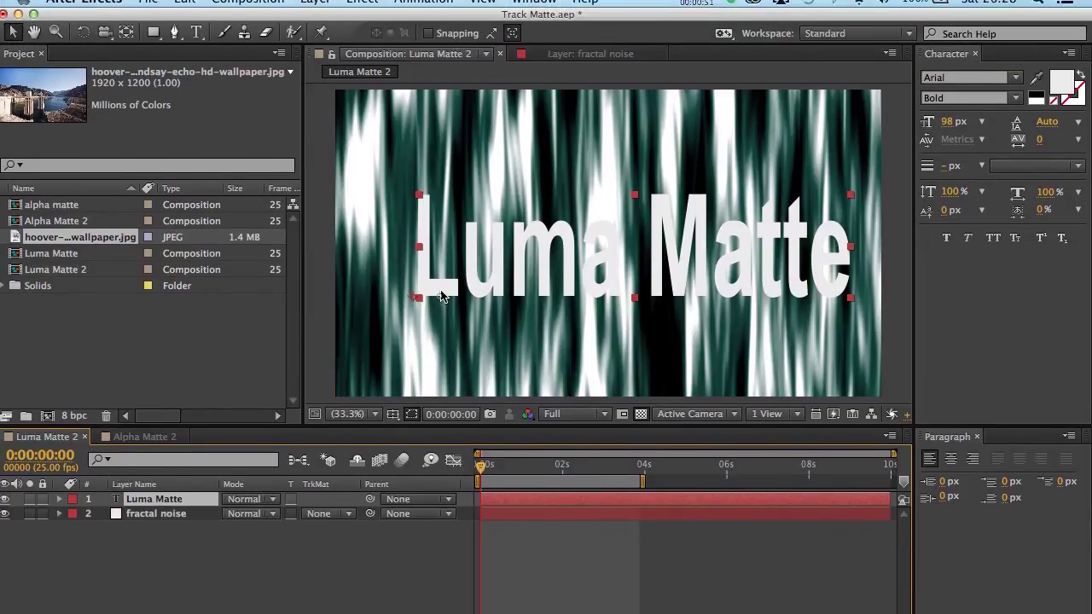
mouse_move(442, 295)
left_mouse_down()
mouse_move(421, 299)
mouse_move(429, 287)
left_mouse_up()
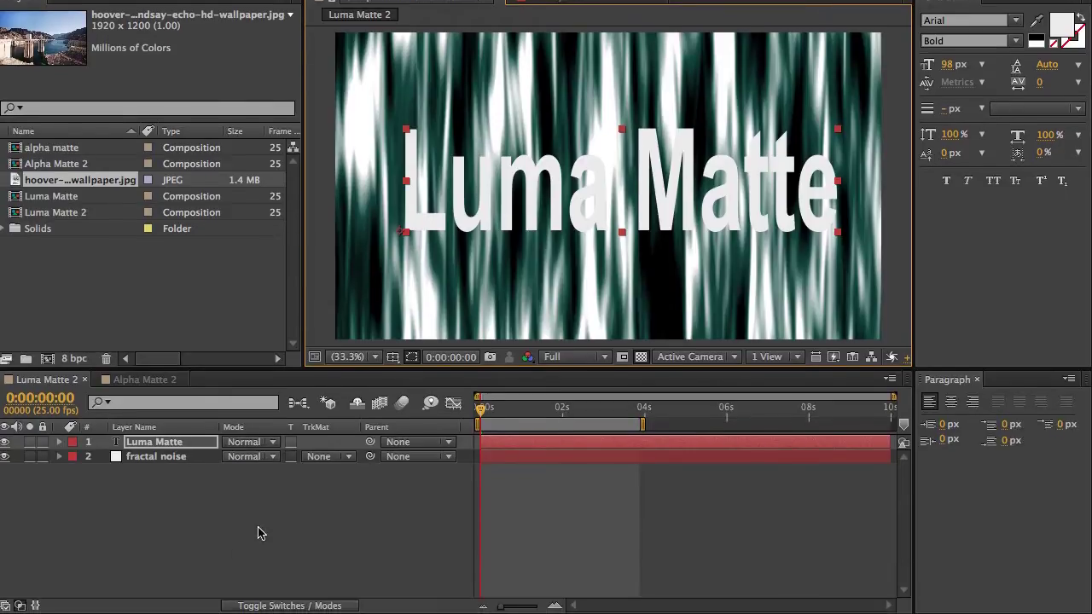
Try a Luma Matte from the text layer on the fractal noise layer, followed by the Luma Inverted Matte
left_click(347, 530)
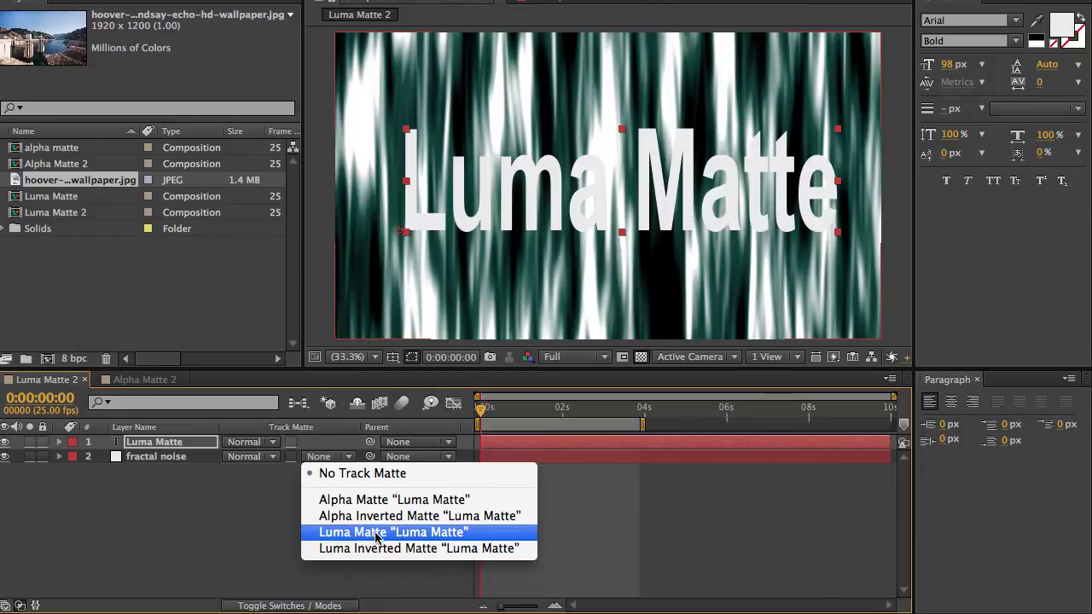
left_click(375, 533)
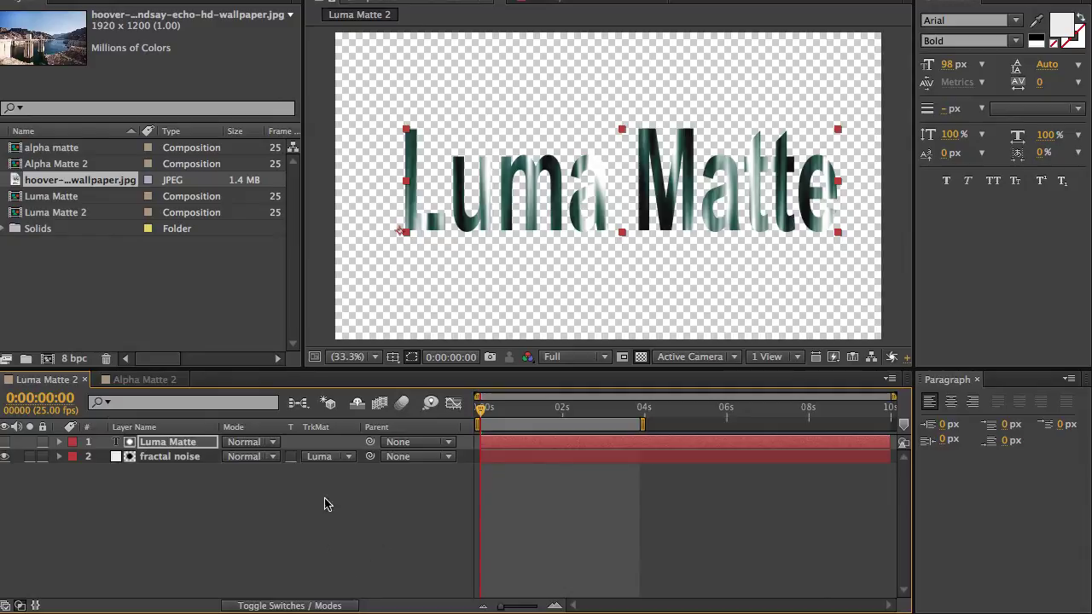
left_click(347, 459)
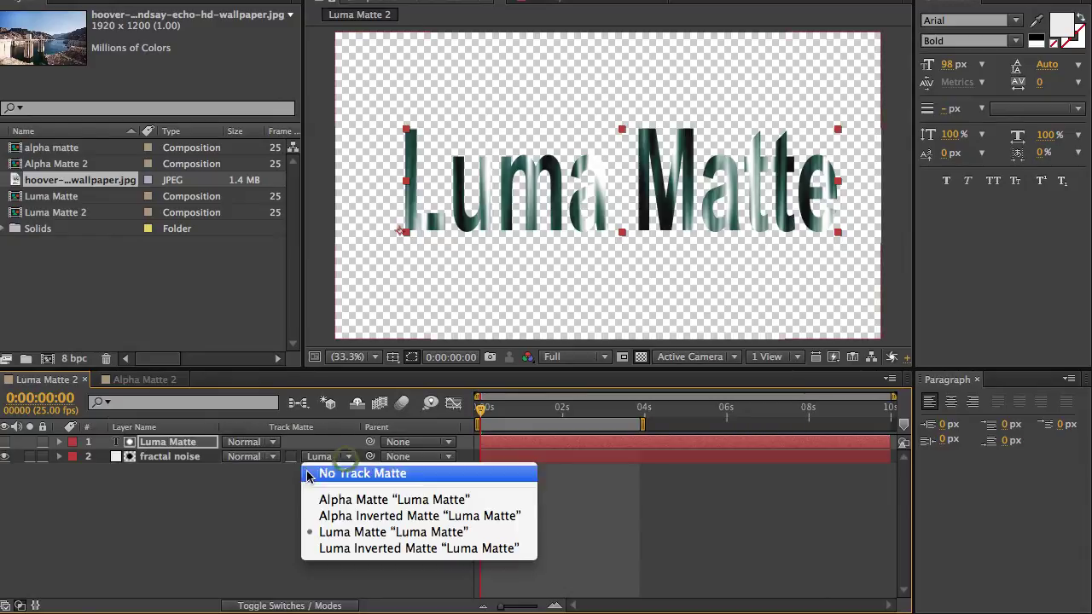
left_click(370, 550)
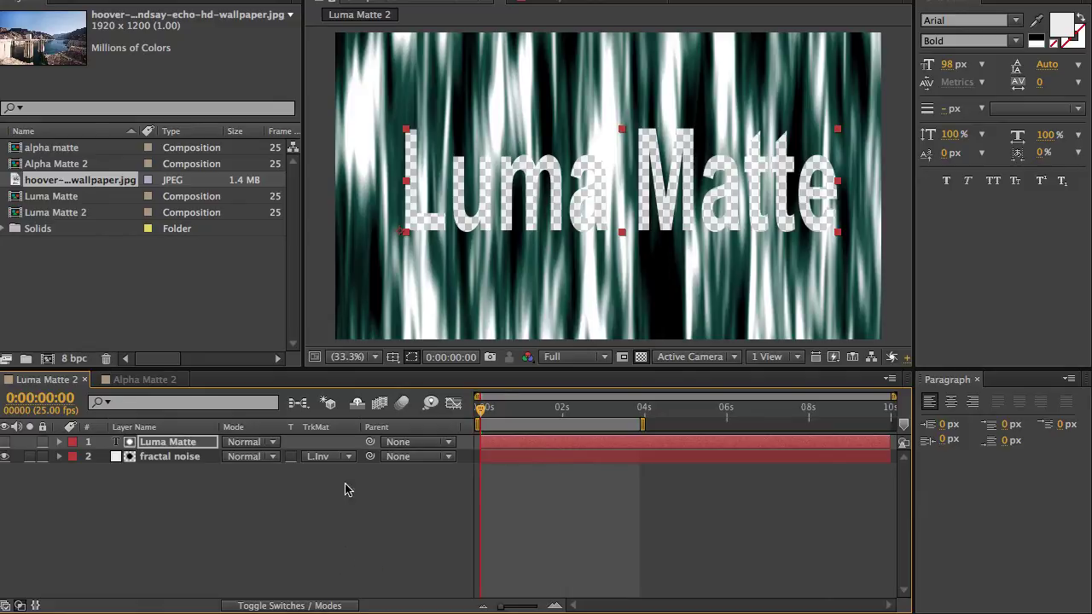
Remove the track matte from the fractal noise layer and show the Luma Matte text layer again
left_click(348, 457)
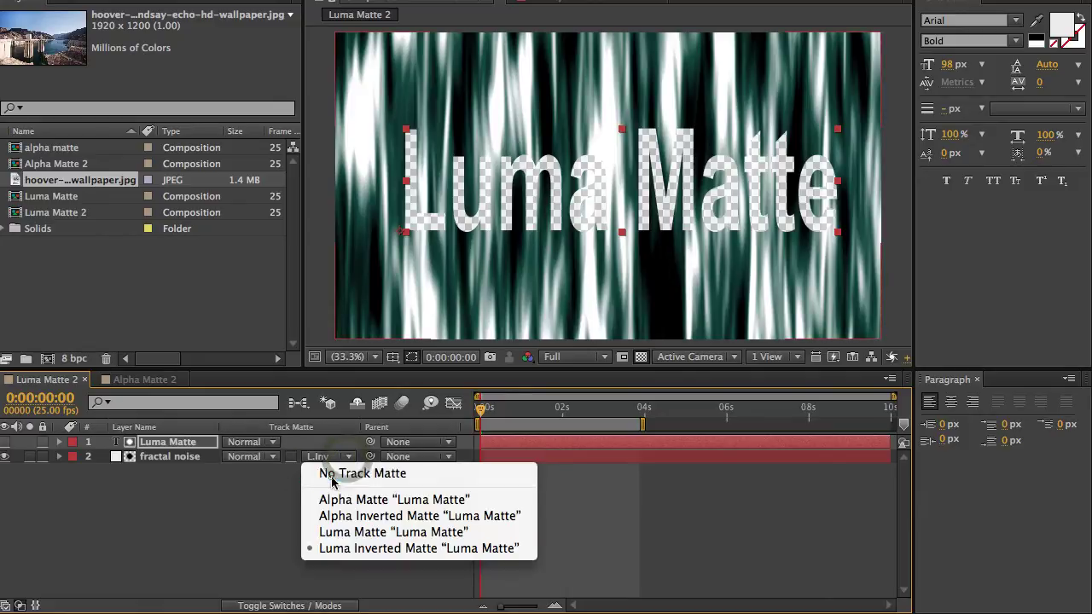
left_click(331, 475)
left_click(5, 442)
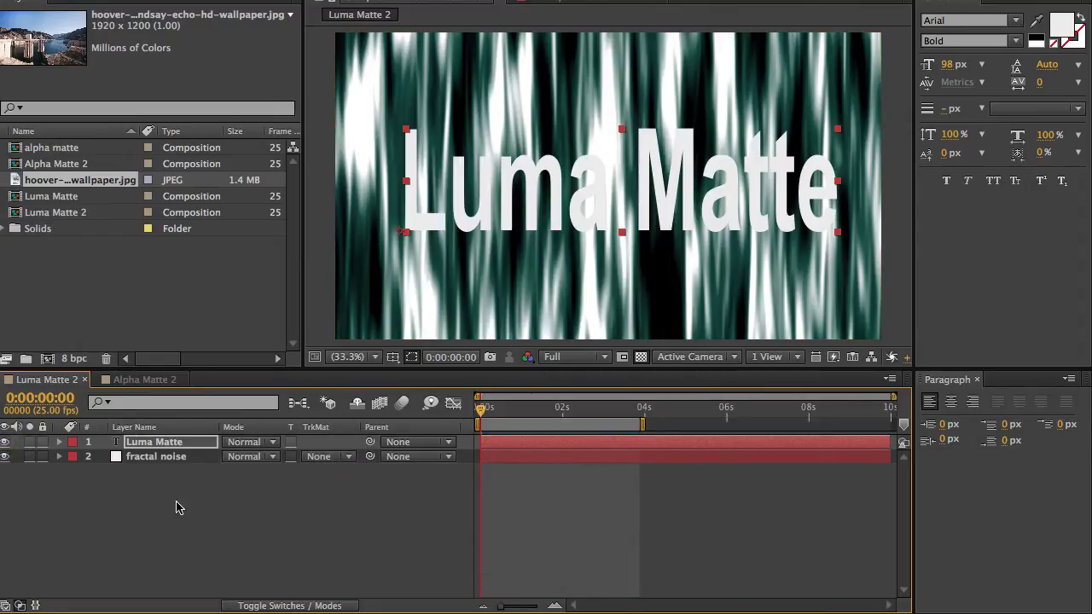
Set the fractal noise layer's track matte to Luma Matte "Luma Matte"
left_click(324, 457)
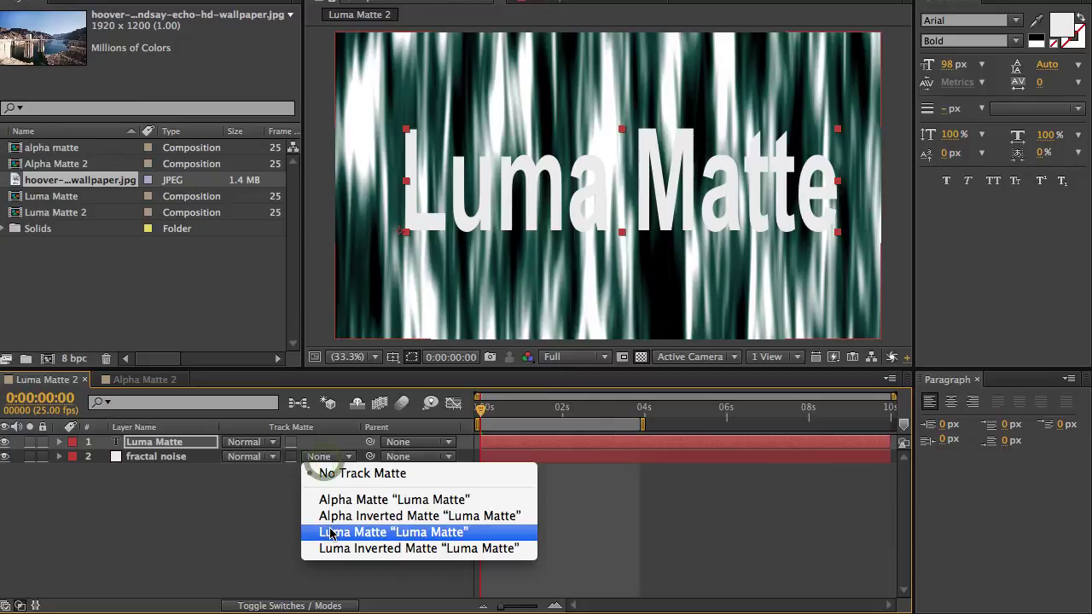
left_click(237, 536)
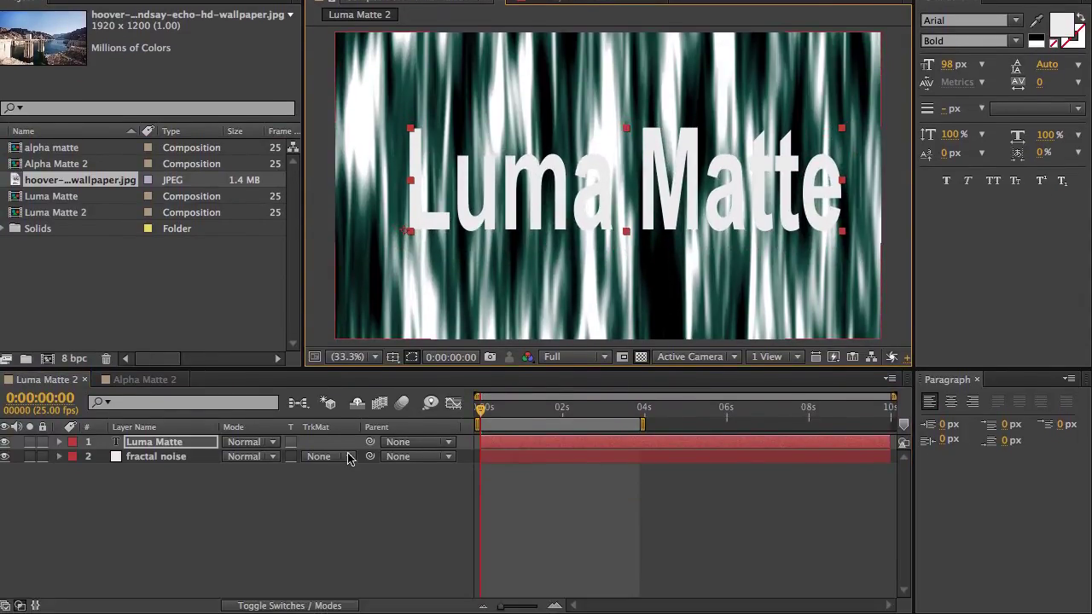
left_click(347, 458)
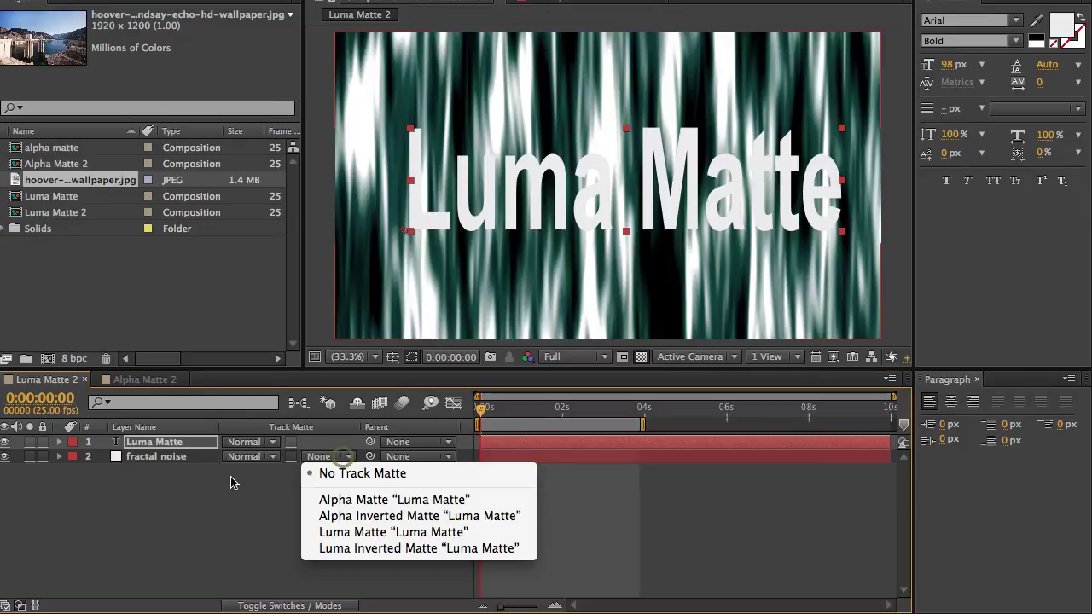
left_click(322, 532)
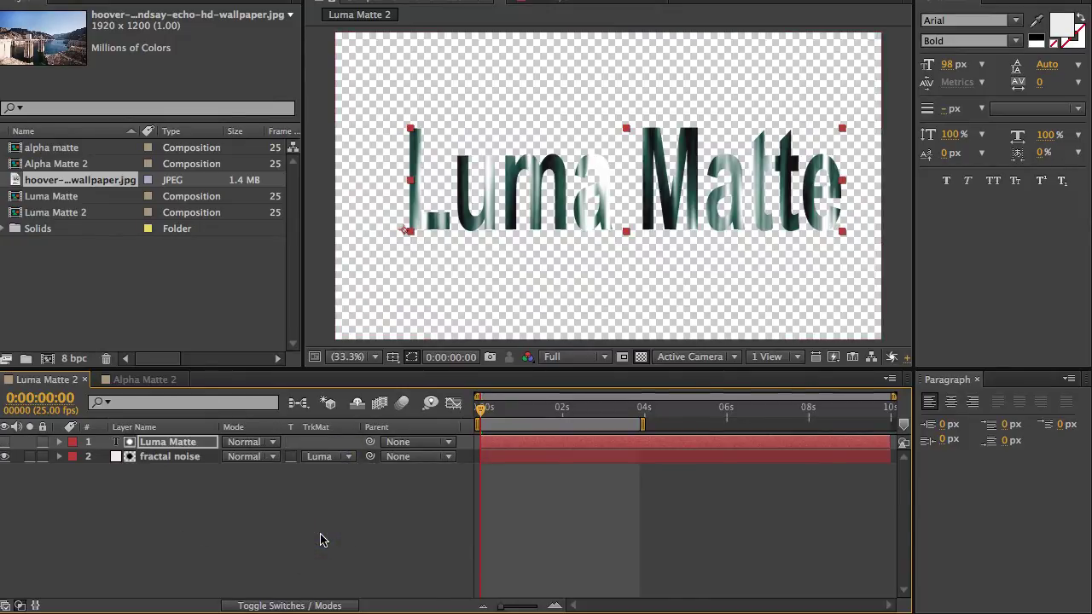
In the Alpha Matte 2 composition, set the fractal noise layer's track matte to Alpha Matte "Shape Layer 1"
left_click(156, 382)
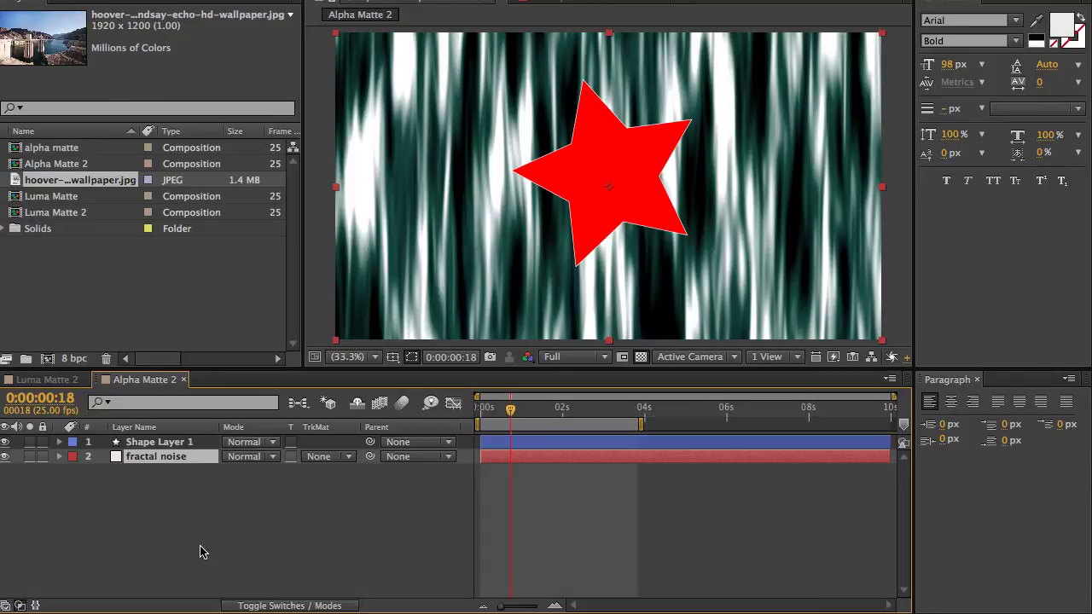
left_click(338, 458)
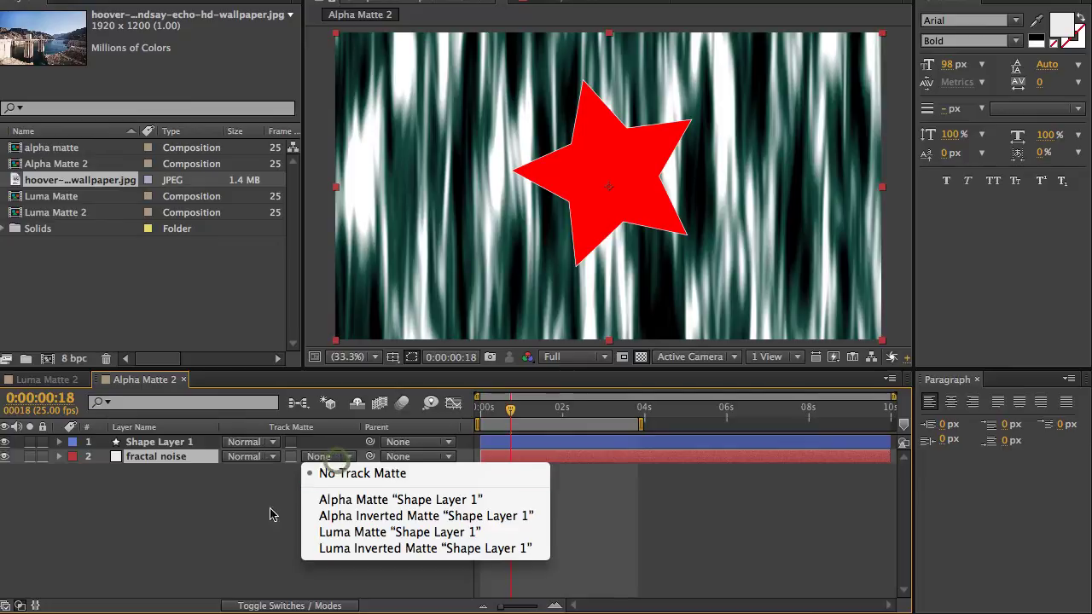
left_click(332, 499)
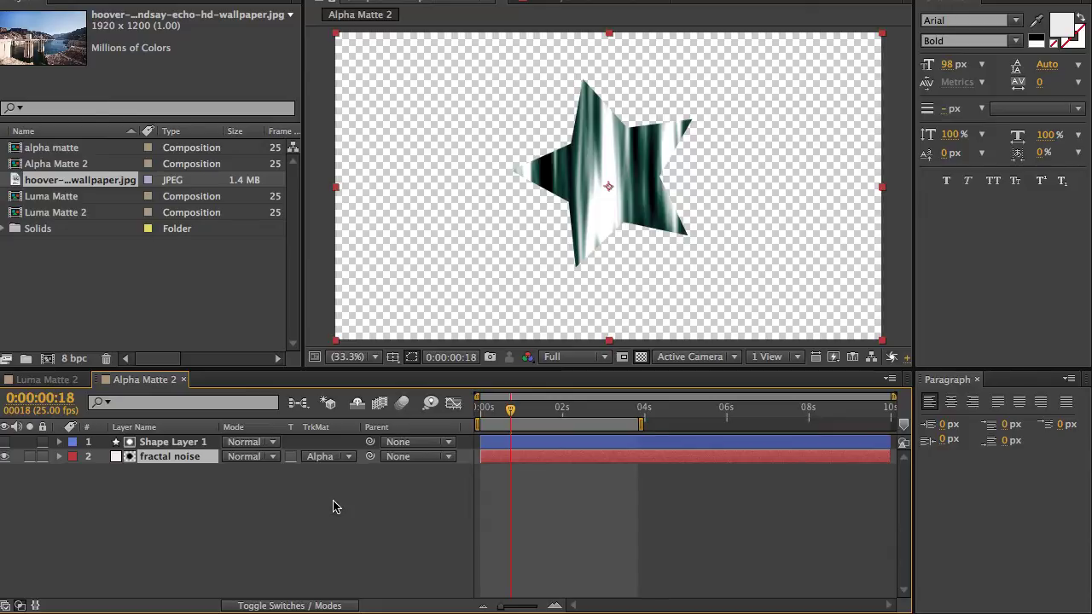
Select Shape Layer 1 and move the star slightly down and to the right over the fractal noise
left_click(158, 443)
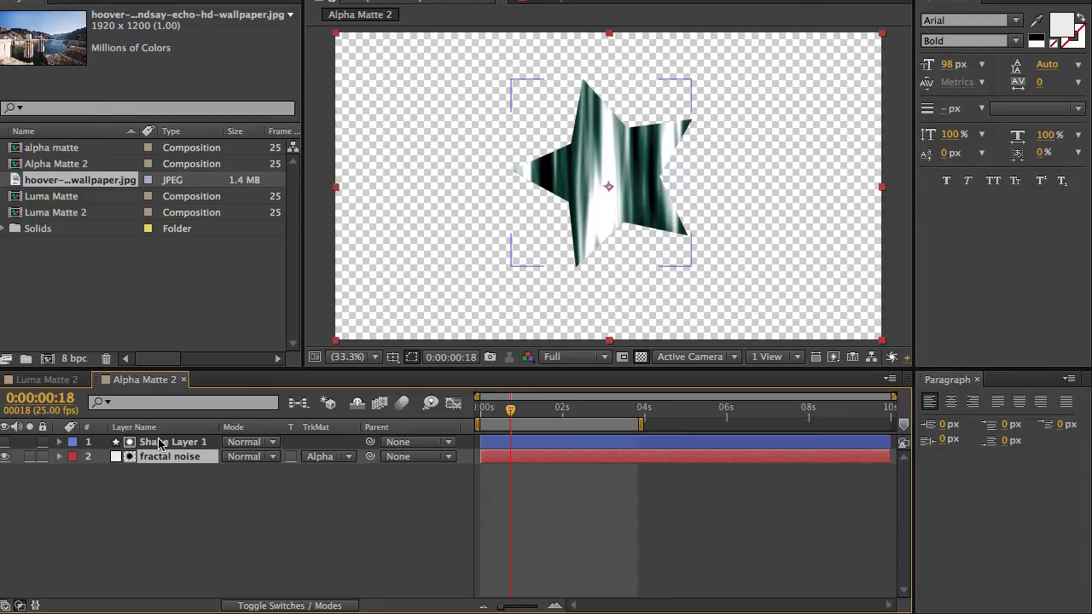
left_click(159, 442)
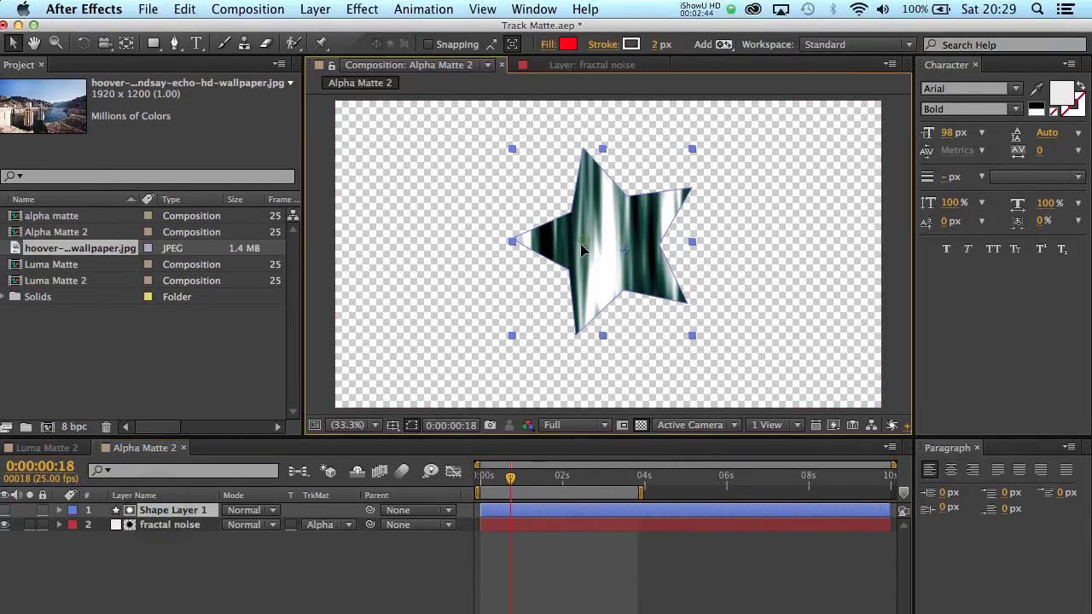
left_click_drag(582, 249, 586, 253)
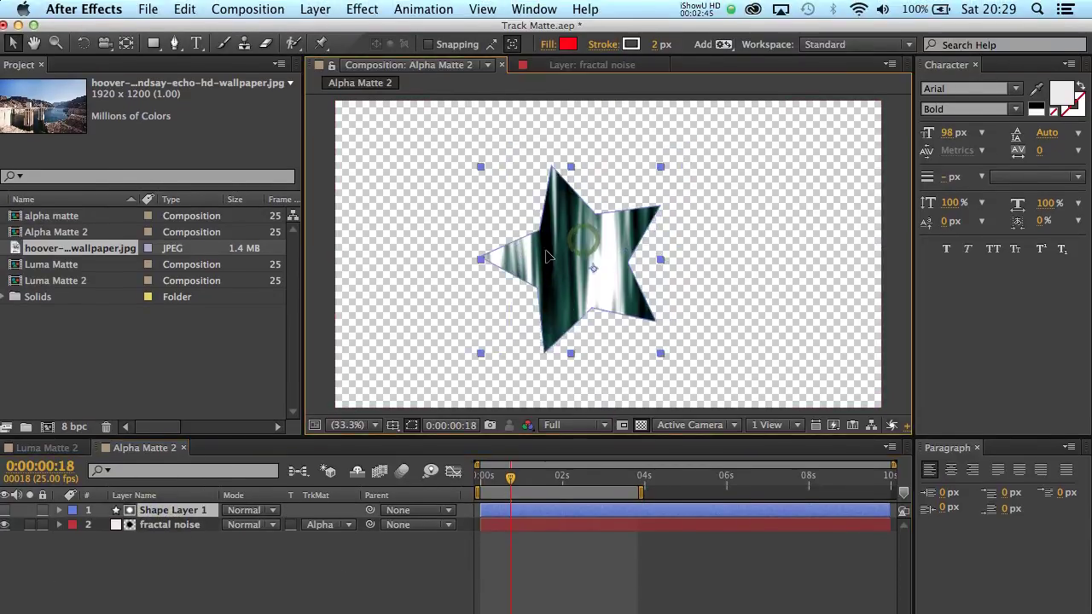
left_click(391, 157)
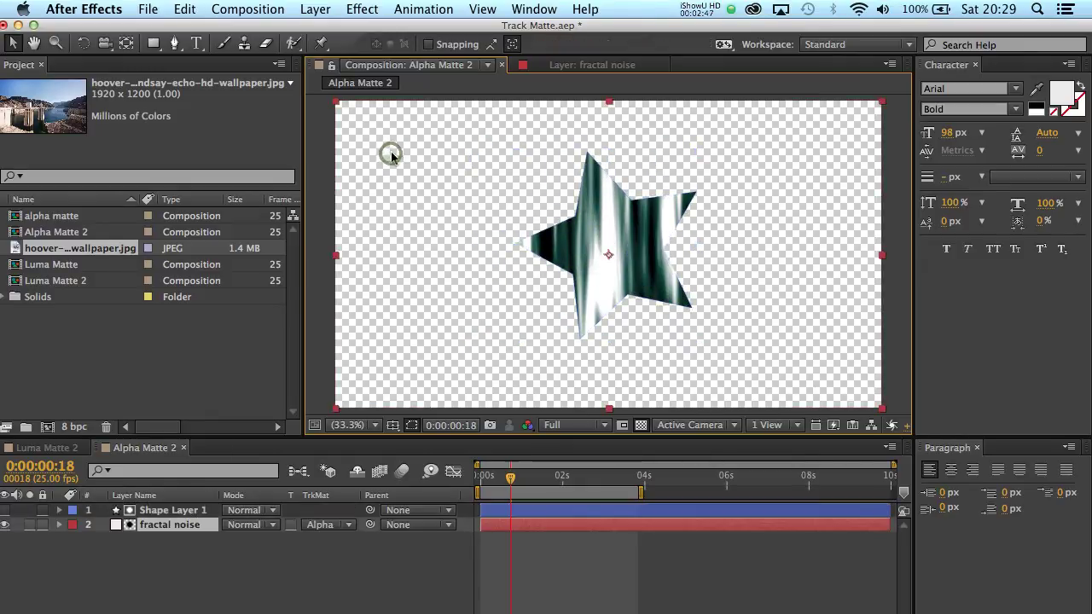
left_click(780, 151)
left_click(782, 339)
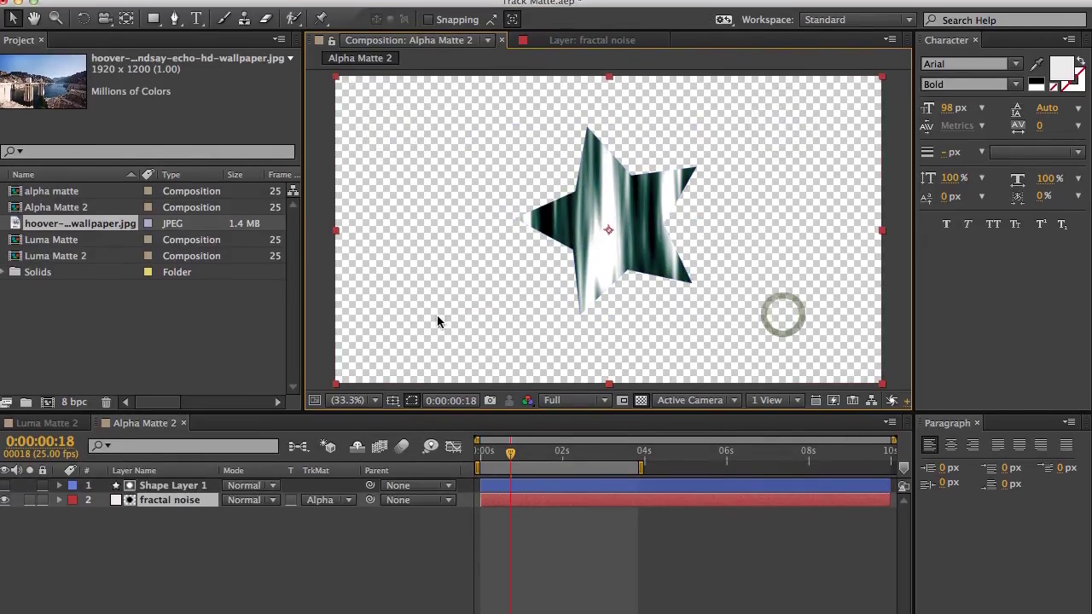
left_click(431, 317)
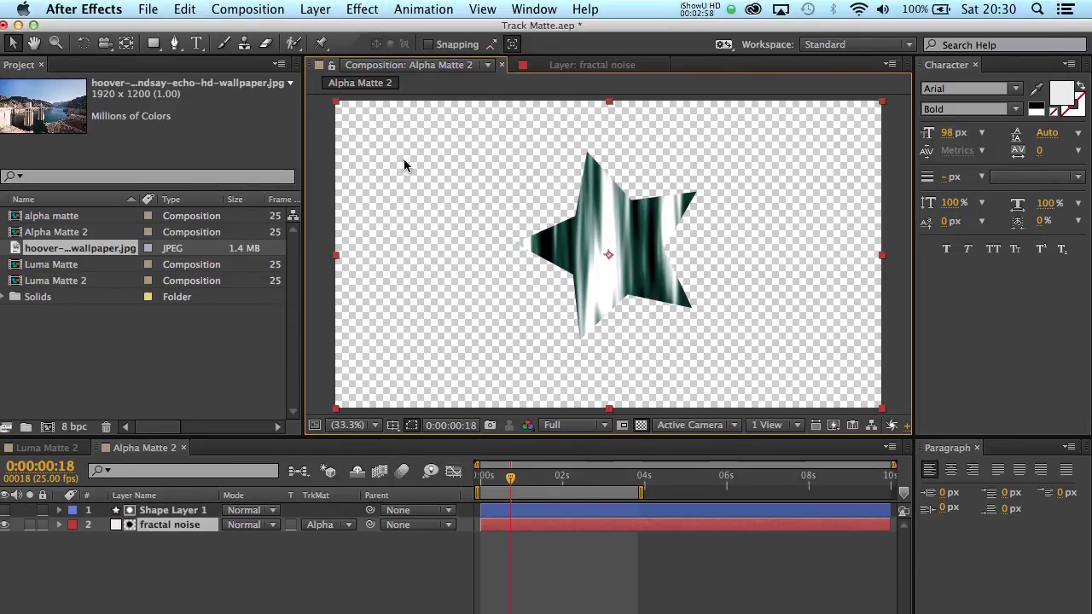
left_click(403, 124)
left_click(780, 196)
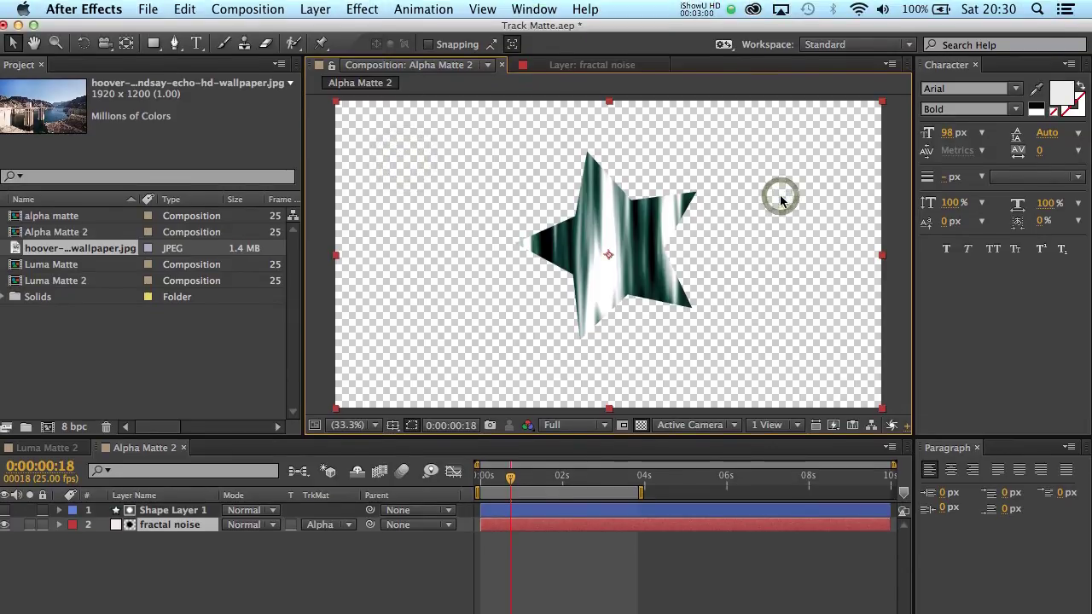
left_click(773, 317)
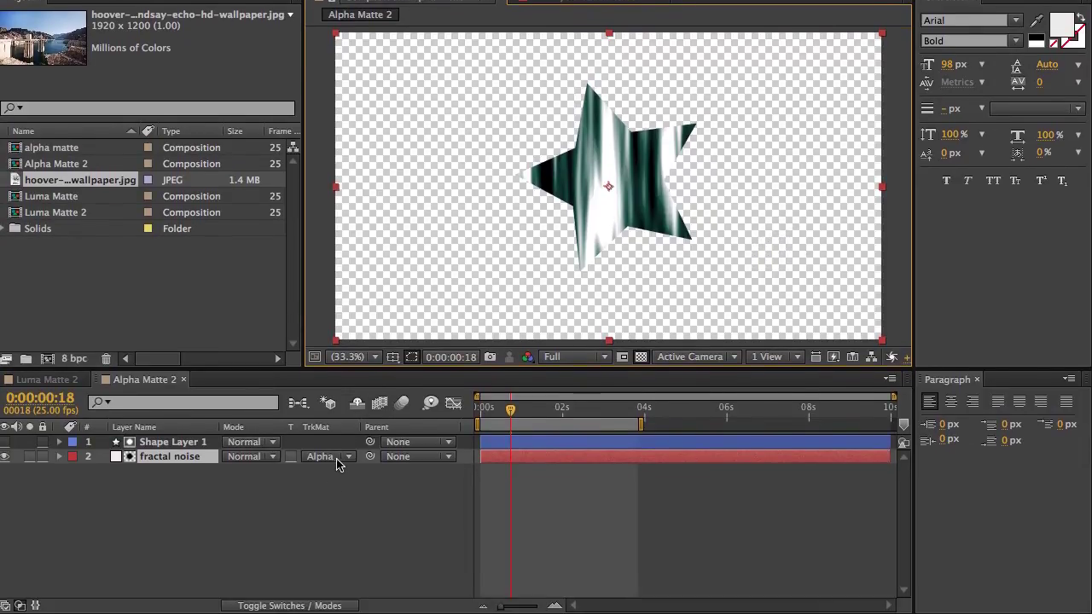
Try Alpha Inverted Matte "Shape Layer 1" on the fractal noise layer and set it back to Alpha Matte
left_click(337, 463)
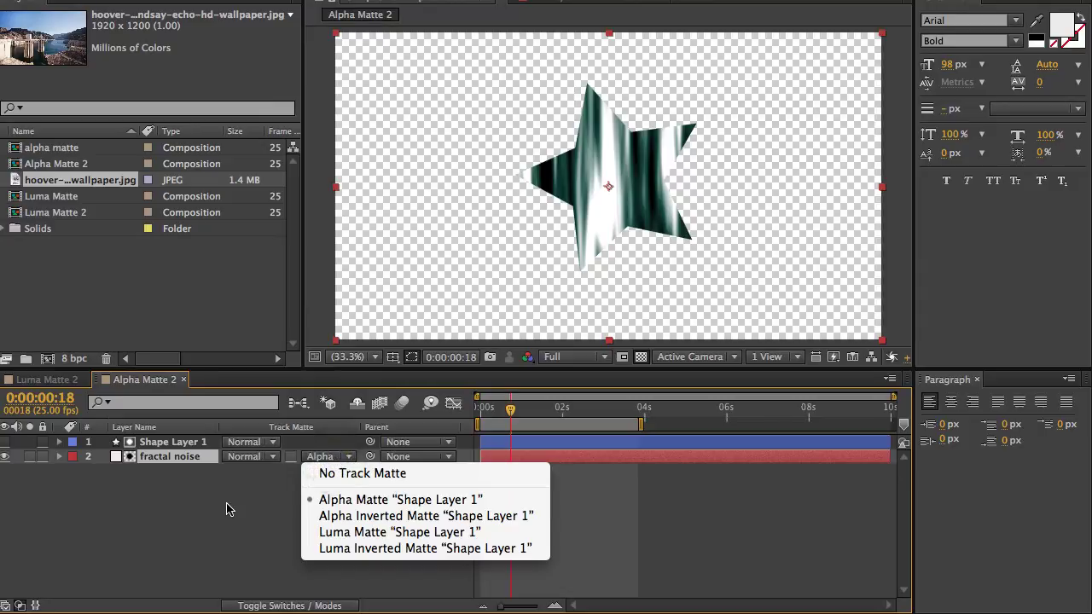
left_click(378, 520)
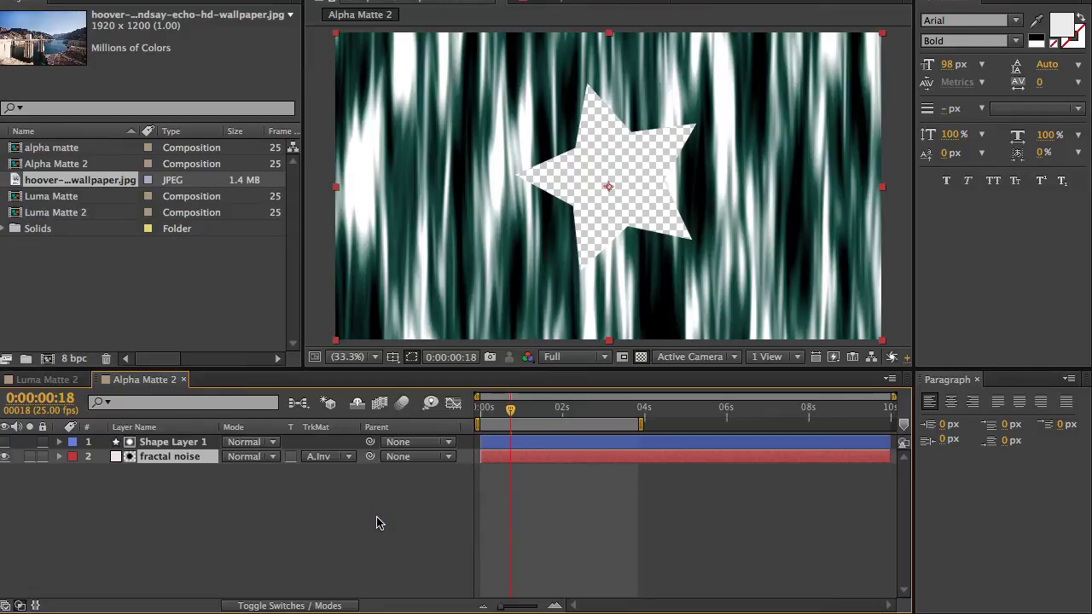
left_click(348, 458)
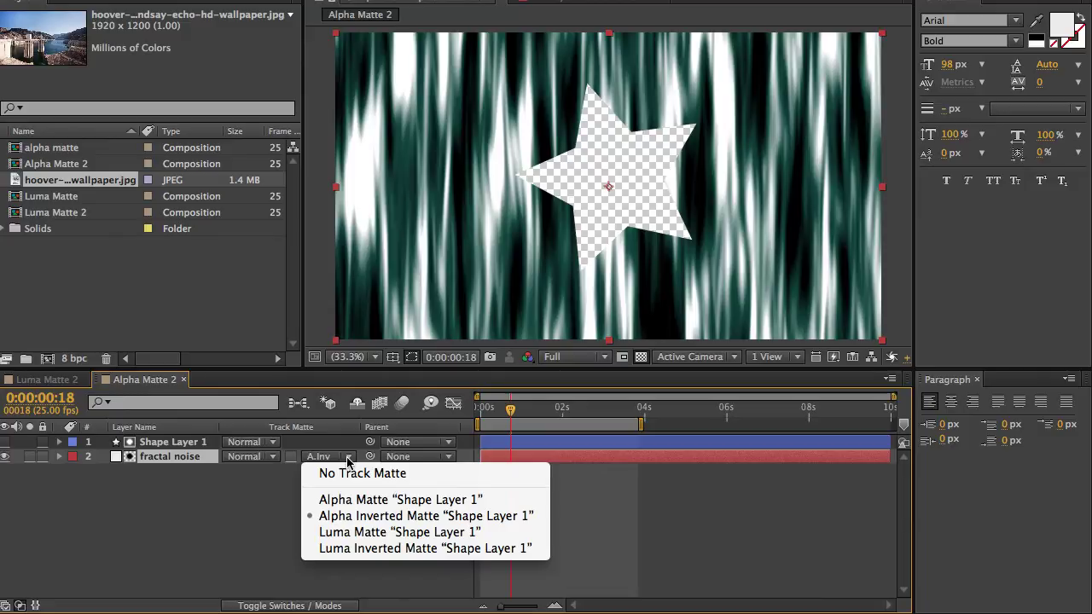
left_click(325, 501)
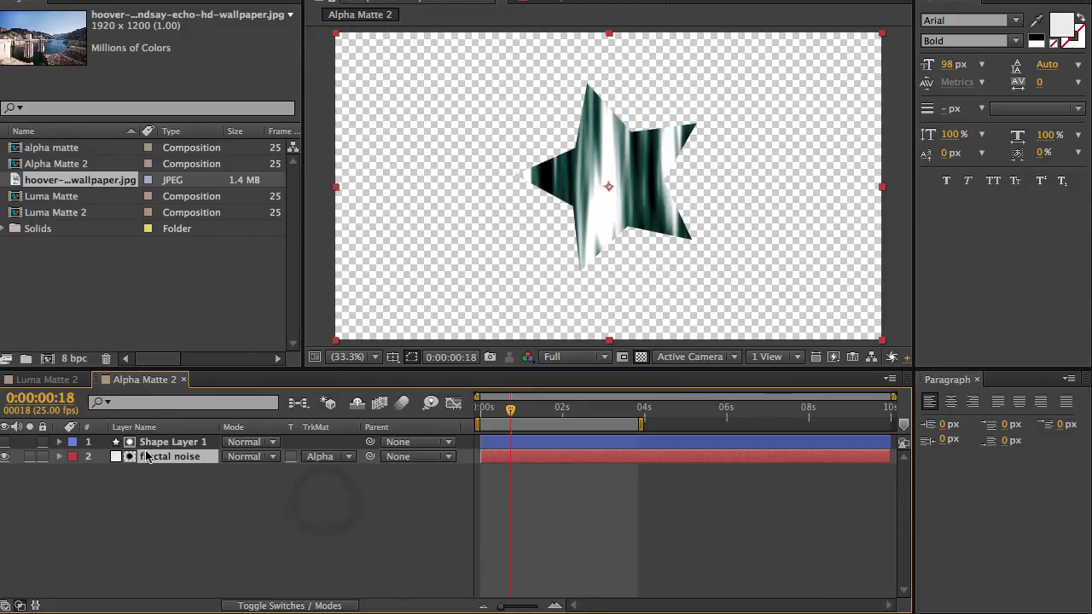
Show the star of Shape Layer 1 briefly and hide it again, leaving the fractal noise's Alpha Matte selected
left_click(7, 442)
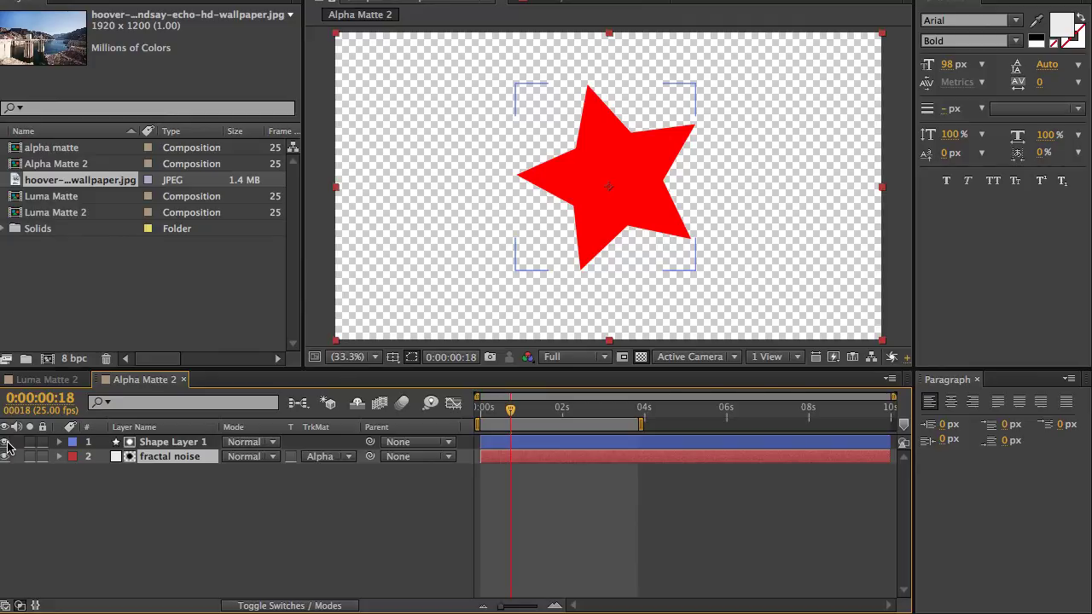
left_click(5, 442)
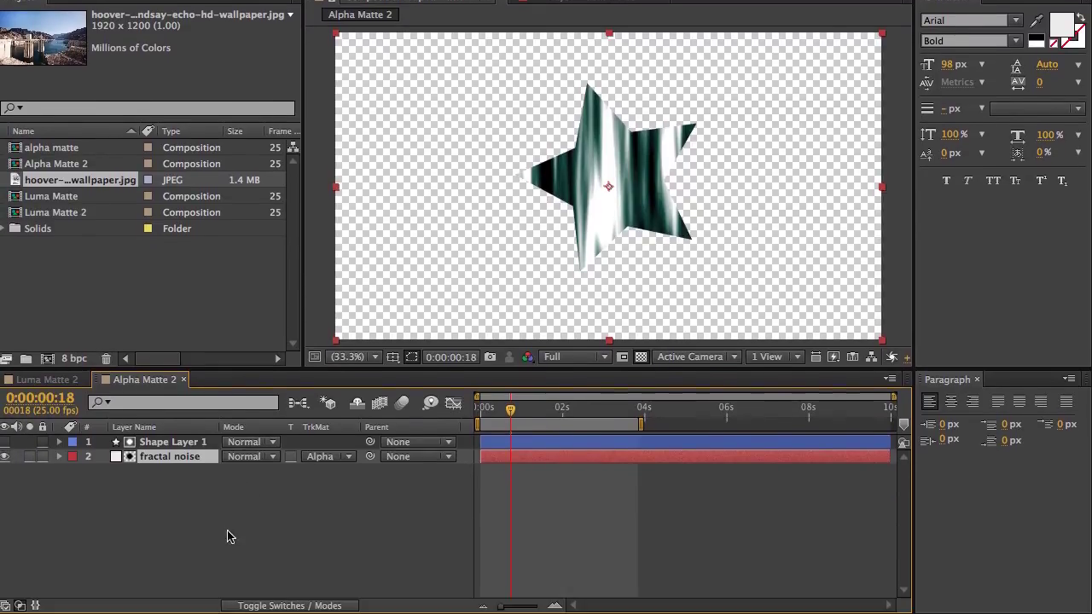
left_click(342, 459)
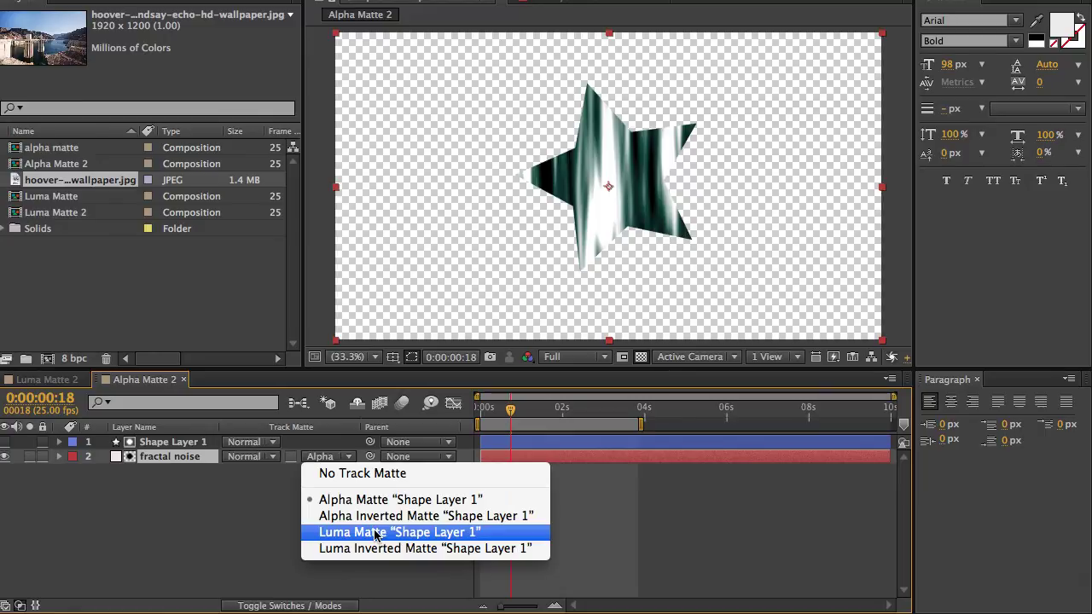
left_click(181, 540)
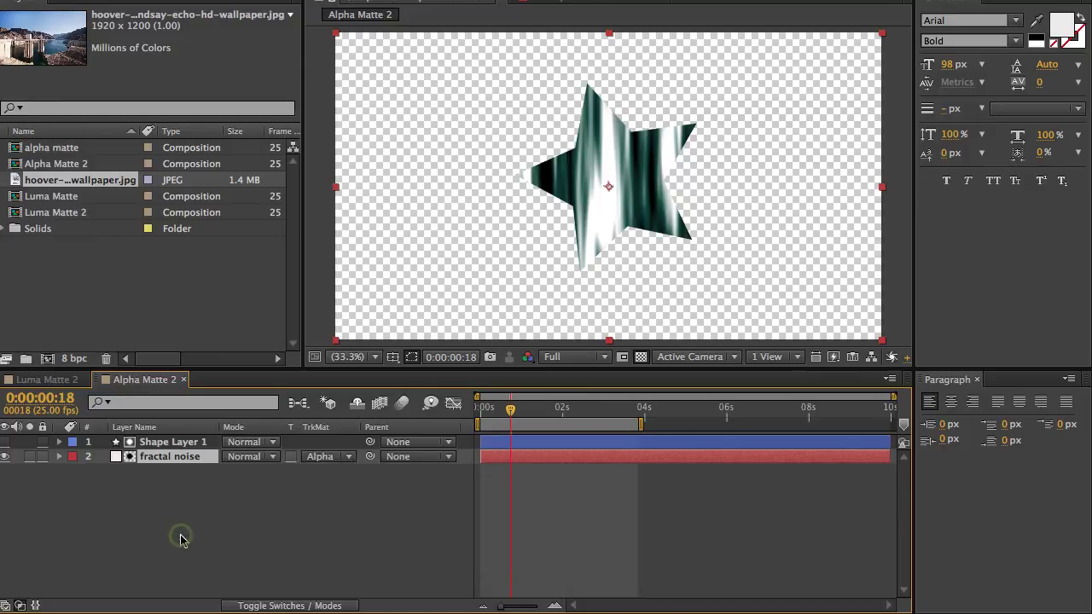